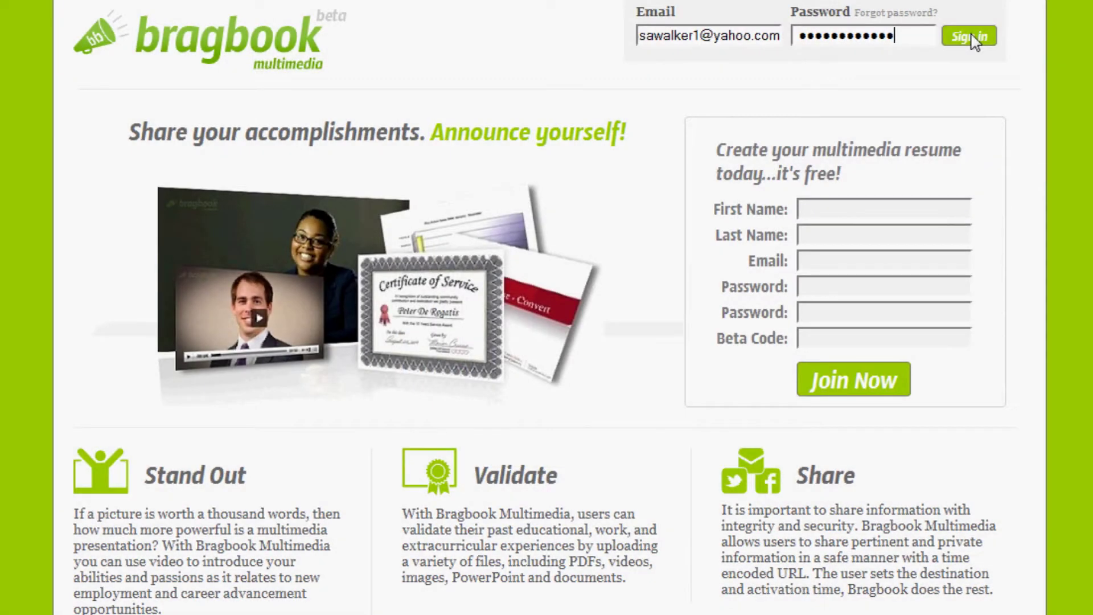
- Sign in with the account e-mail and password to reach the Manage Bragbook page
left_click(973, 36)
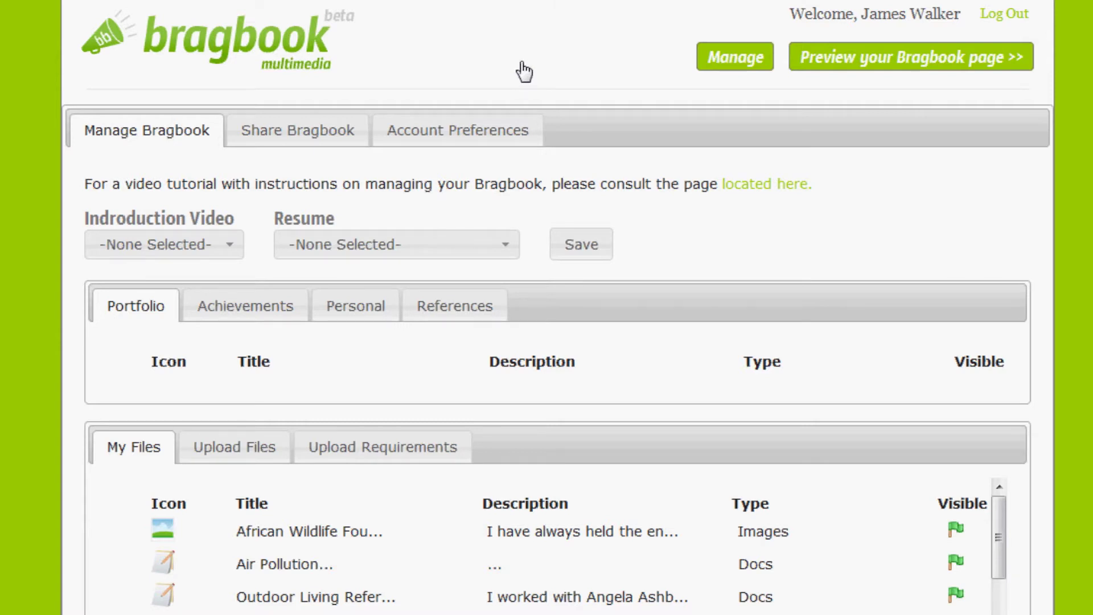
left_click(239, 251)
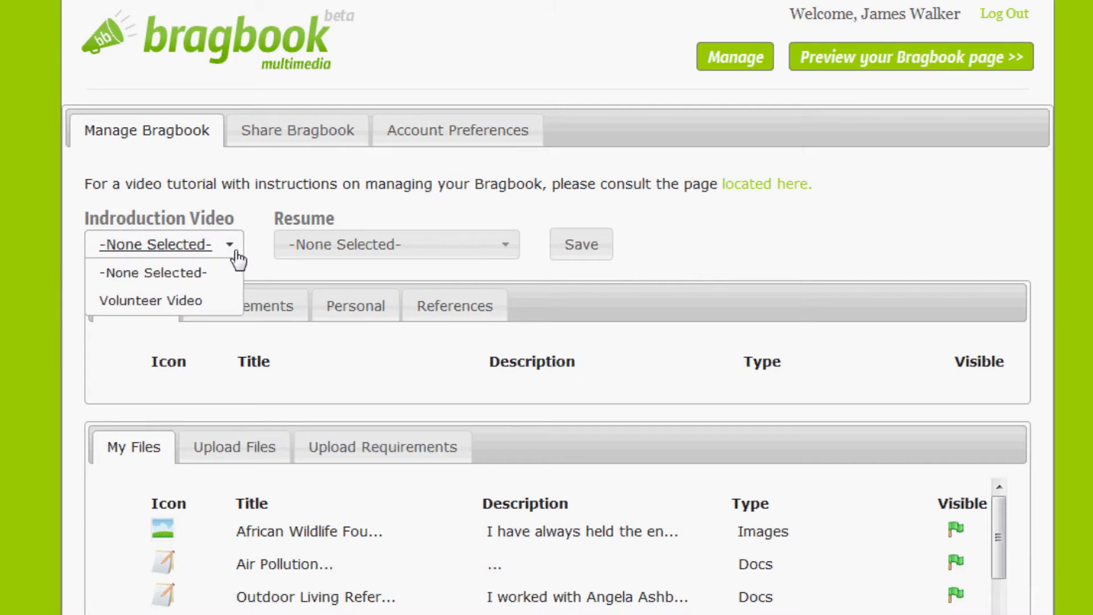
left_click(480, 210)
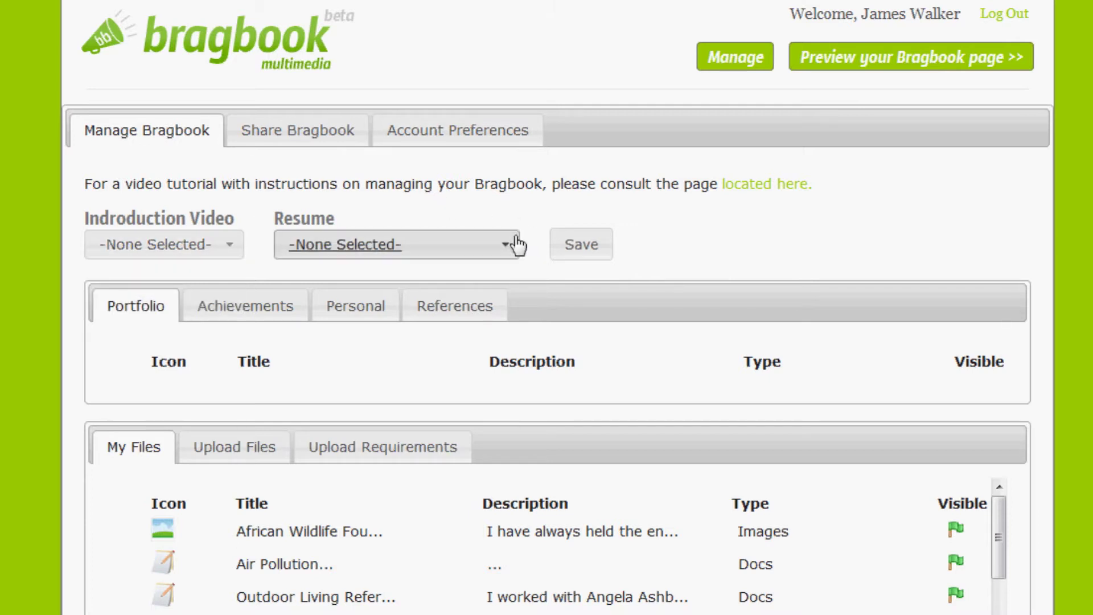
left_click(511, 247)
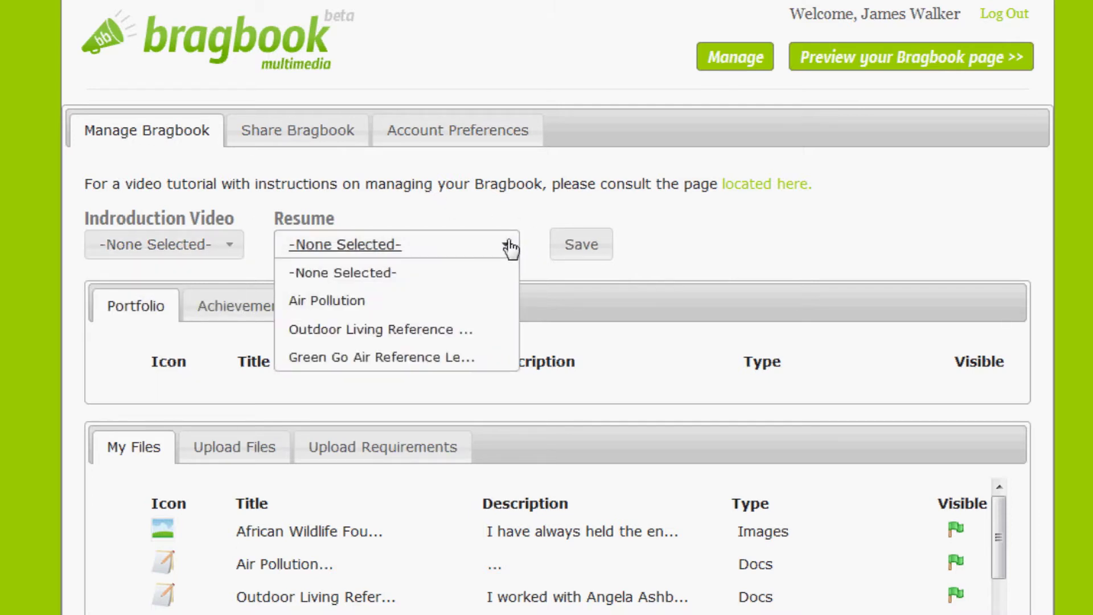
left_click(590, 212)
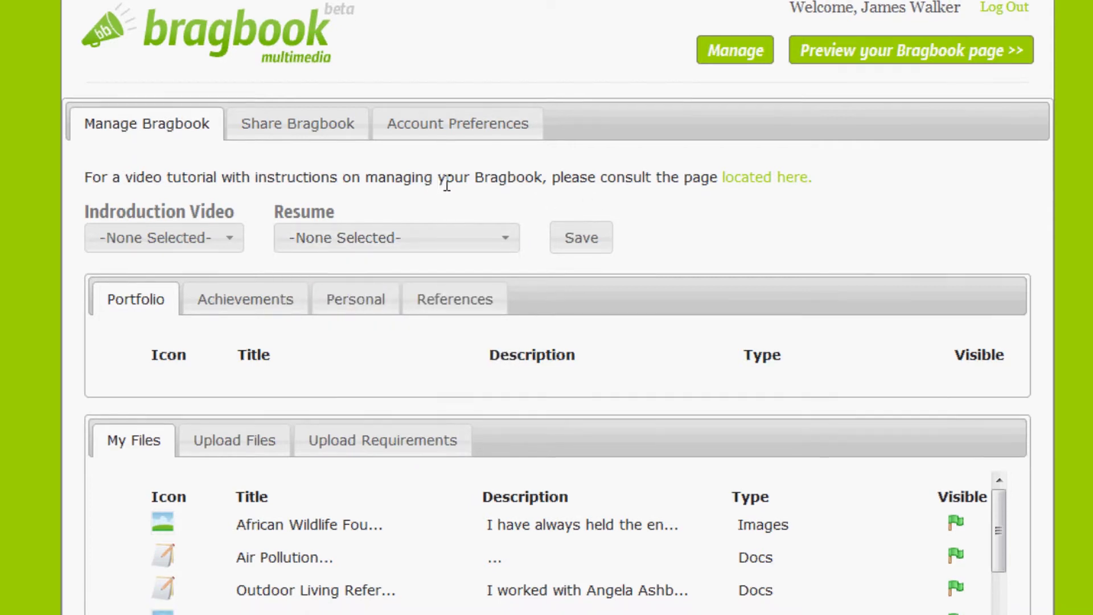
scroll(332, 193, "down", 3)
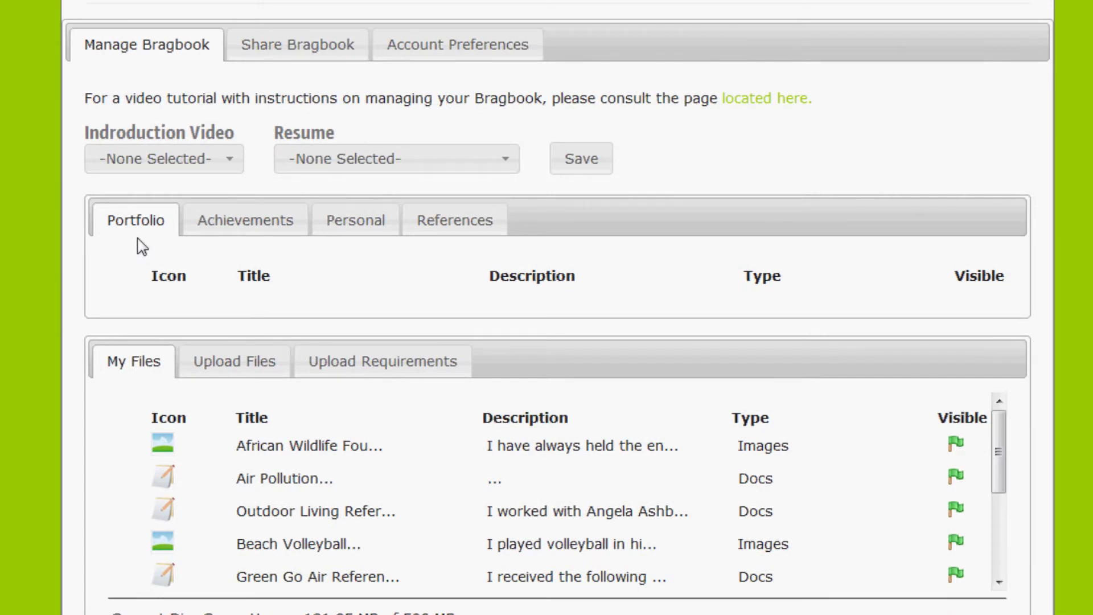
left_click(241, 230)
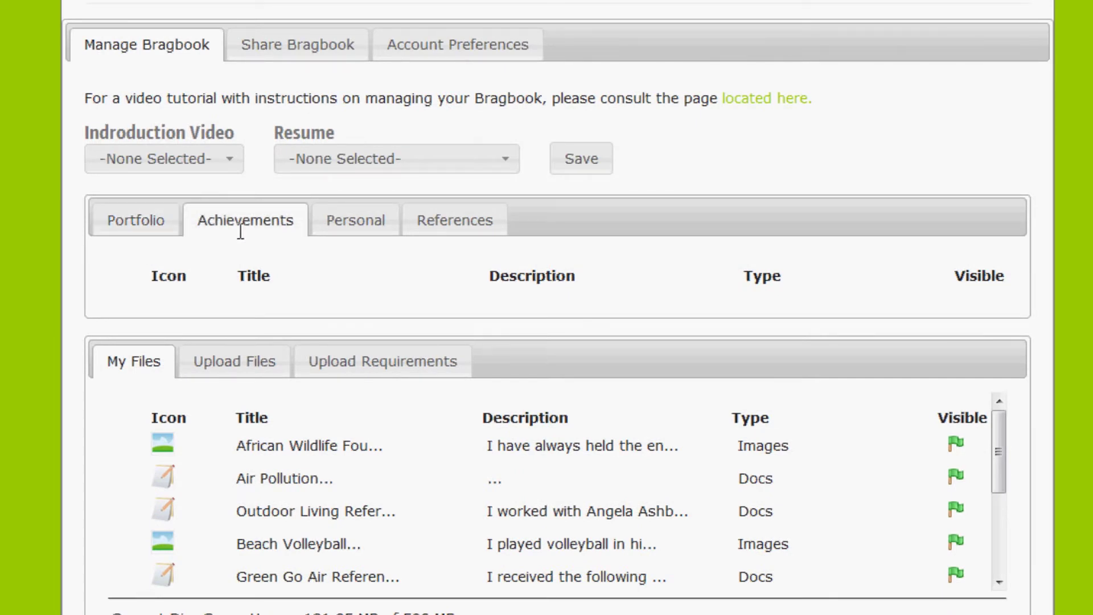
left_click(356, 232)
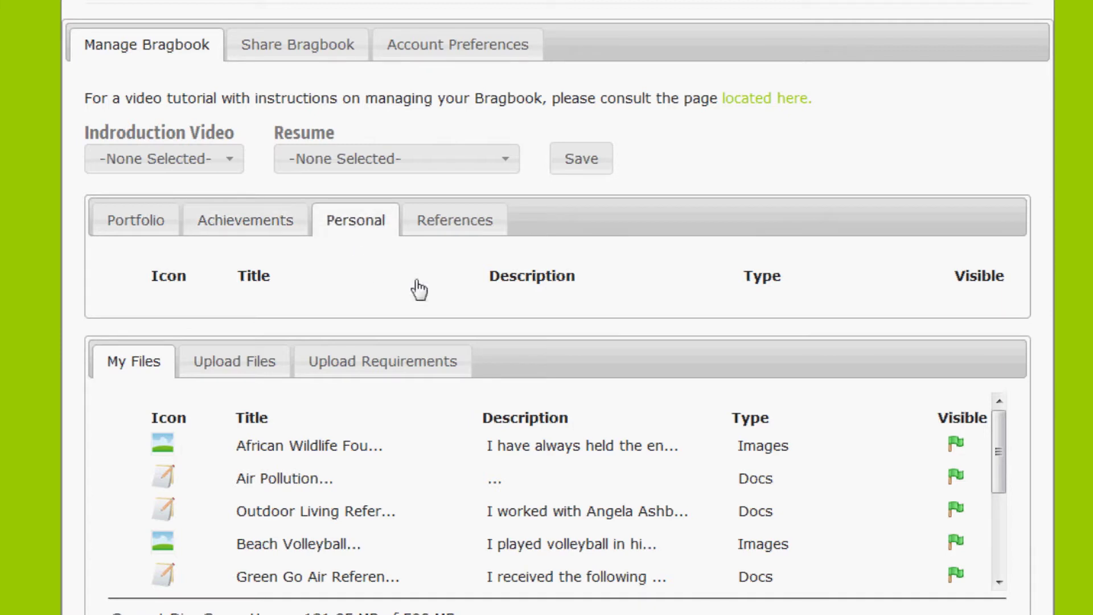
left_click(462, 232)
left_click(137, 221)
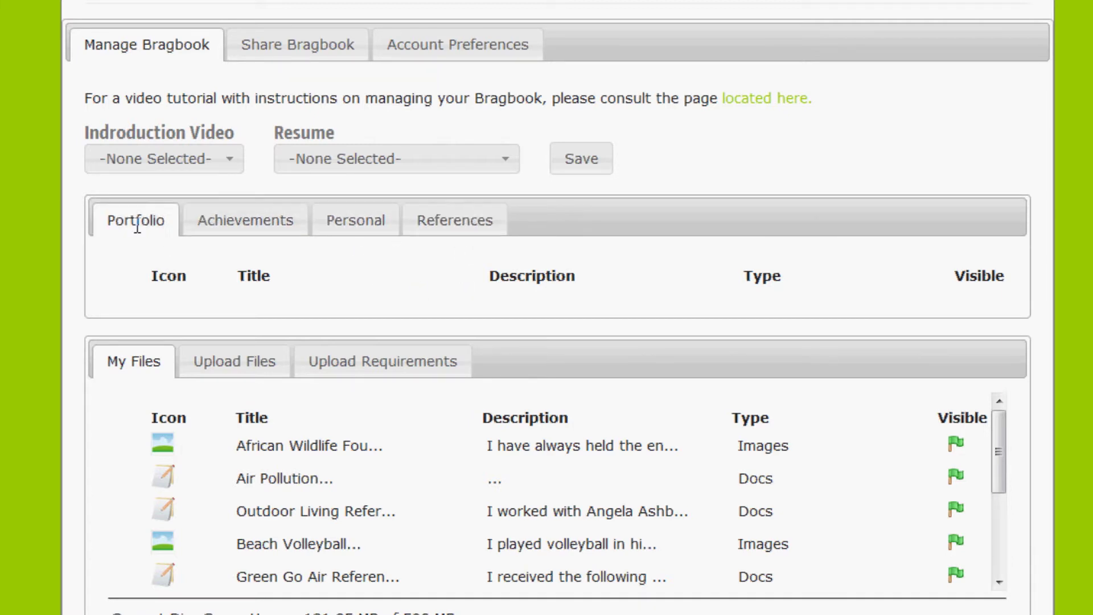
scroll(142, 219, "down", 3)
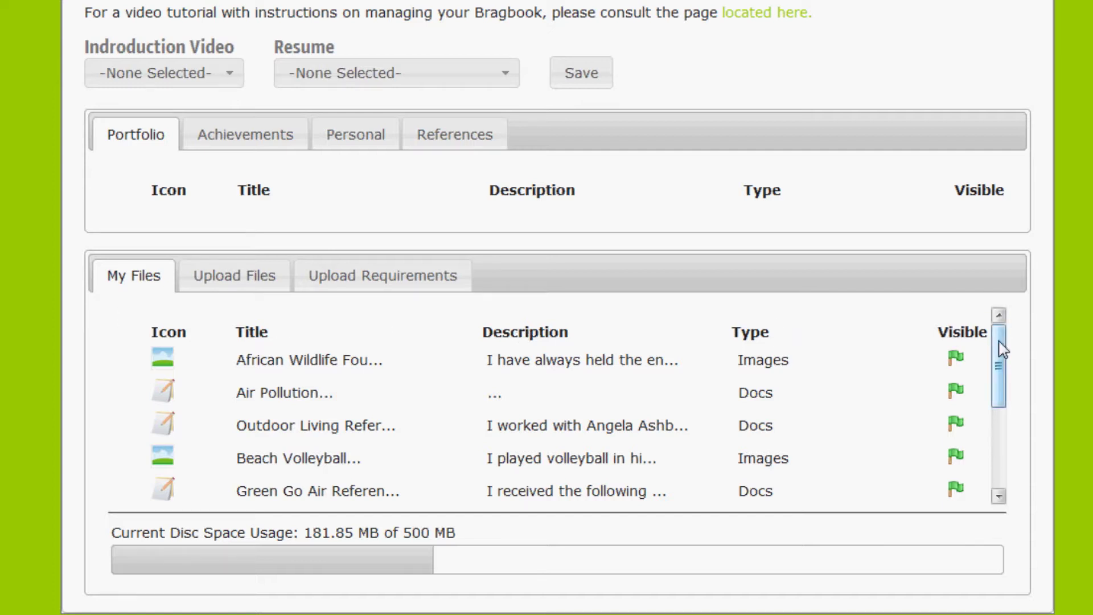
- Move the Air Pollution document and Volunteer Video from My Files into the Portfolio table
left_click_drag(1002, 350, 1002, 363)
left_click_drag(280, 367, 262, 196)
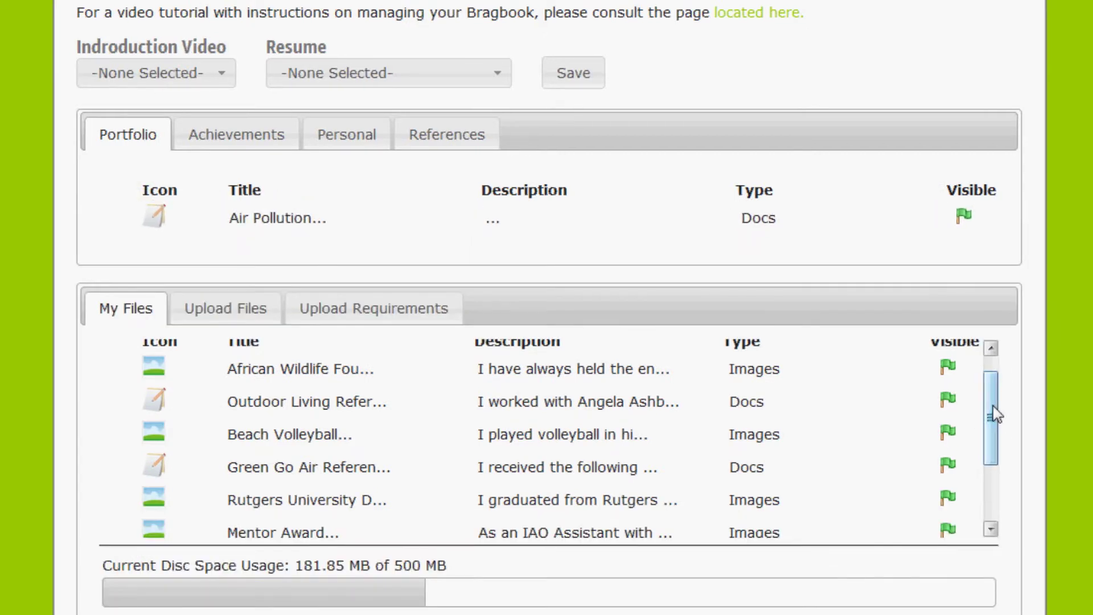
left_click_drag(995, 414, 998, 483)
left_click_drag(339, 490, 332, 251)
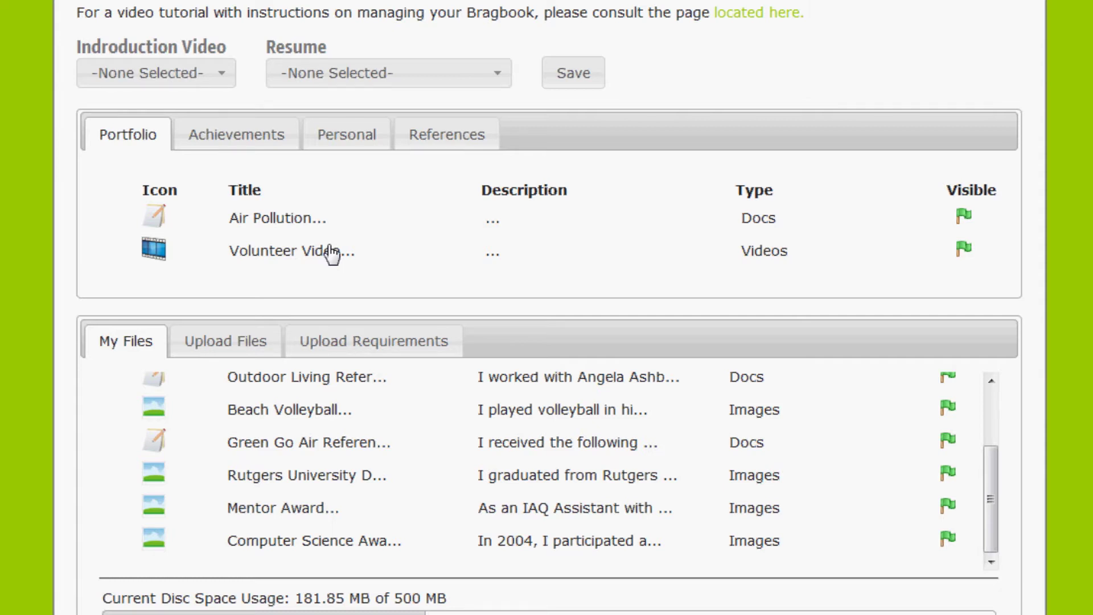
mouse_move(332, 254)
left_mouse_down()
mouse_move(332, 386)
mouse_move(334, 242)
mouse_move(332, 255)
left_mouse_up()
- Switch to the Achievements files and reorder the Rutgers image within that list
left_click(255, 140)
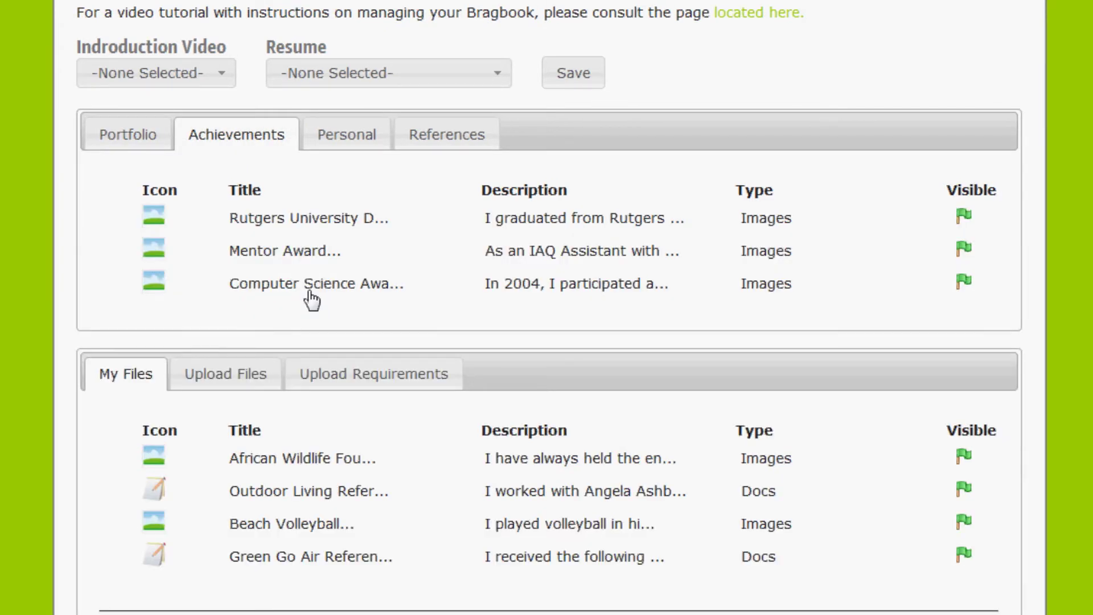
scroll(309, 298, "down", 1)
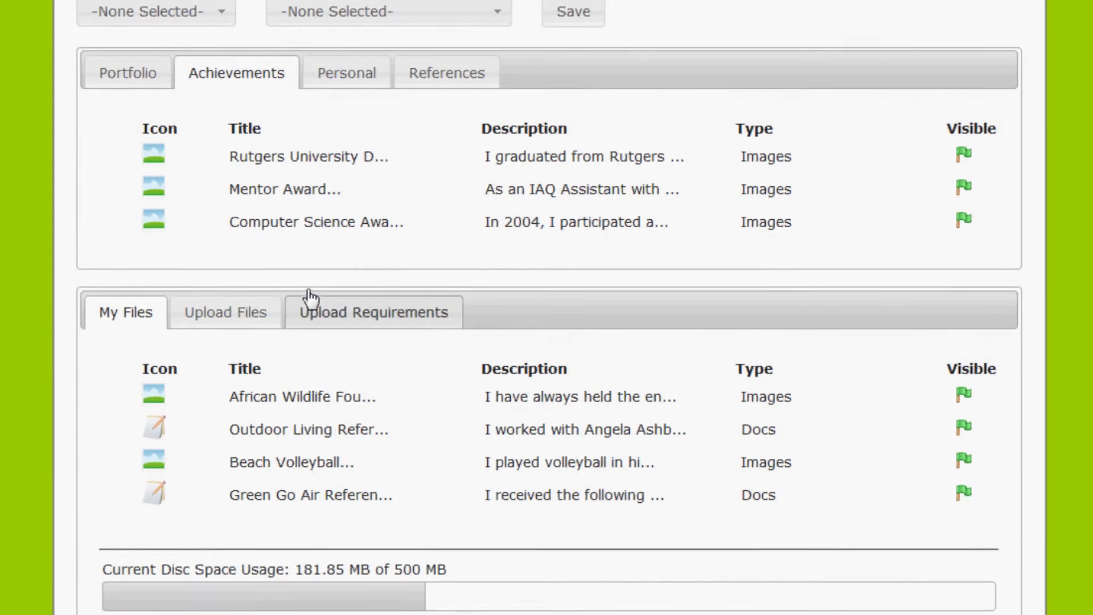
scroll(310, 299, "up", 1)
scroll(549, 308, "down", 1)
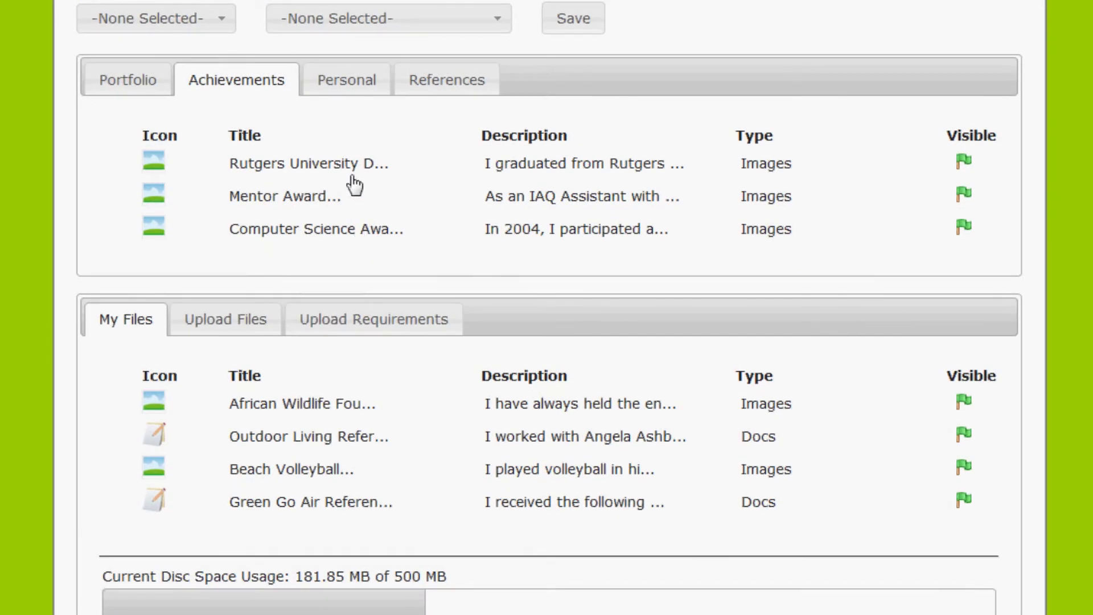
mouse_move(351, 171)
left_mouse_down()
mouse_move(335, 210)
mouse_move(342, 153)
left_mouse_up()
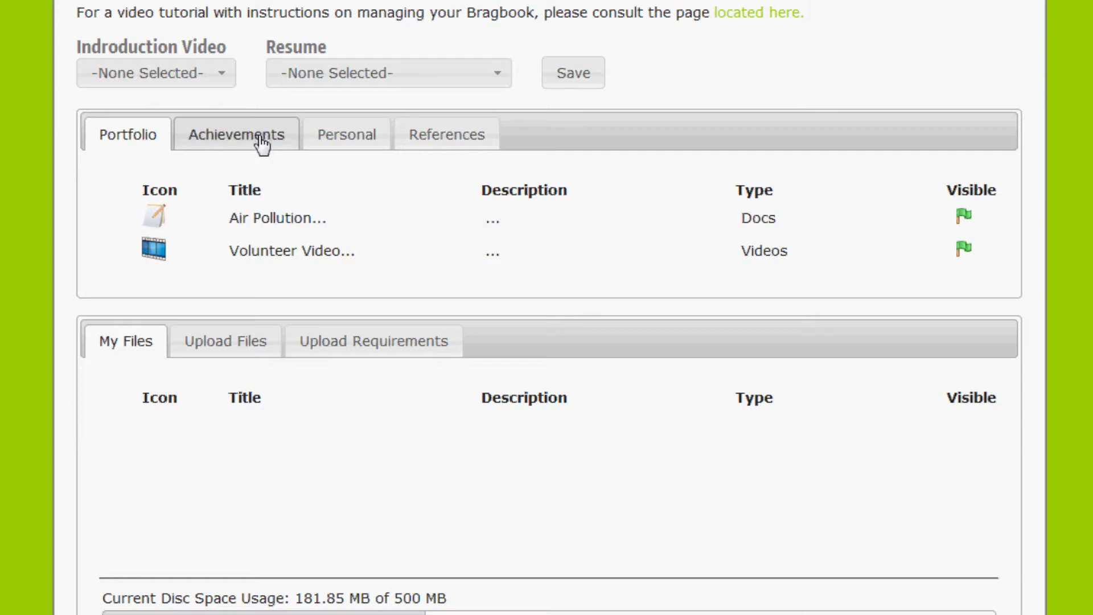
- Show the allowed video, document and image upload types, then bring up the Upload Files form
left_click(381, 342)
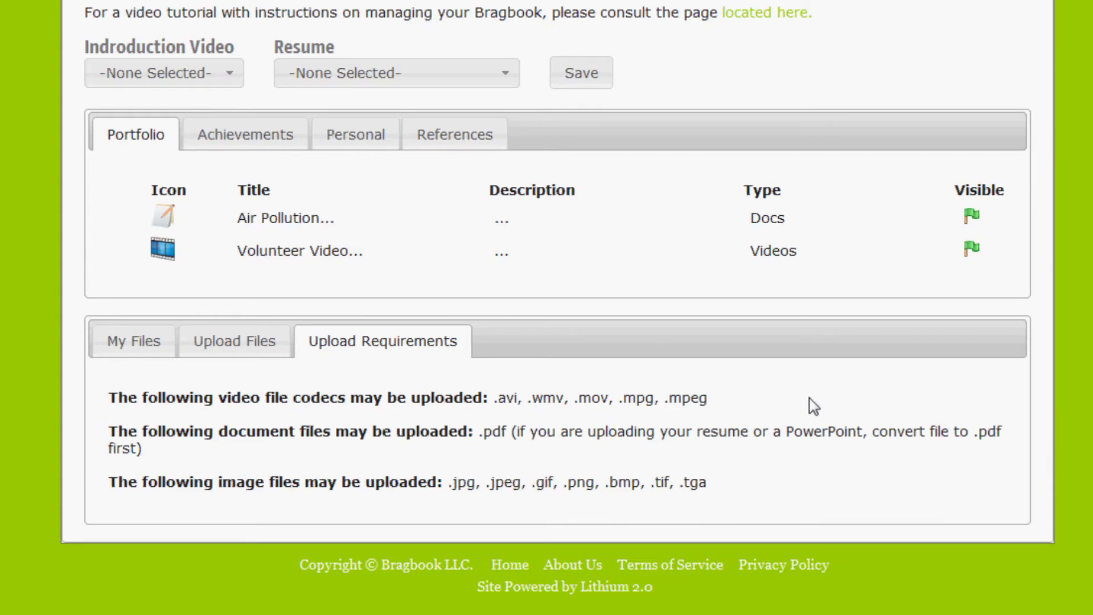
left_click(254, 345)
- Pick the video for slot 1, retitle it as the person's name plus 'Video', and upload it with the resume
scroll(511, 401, "down", 2)
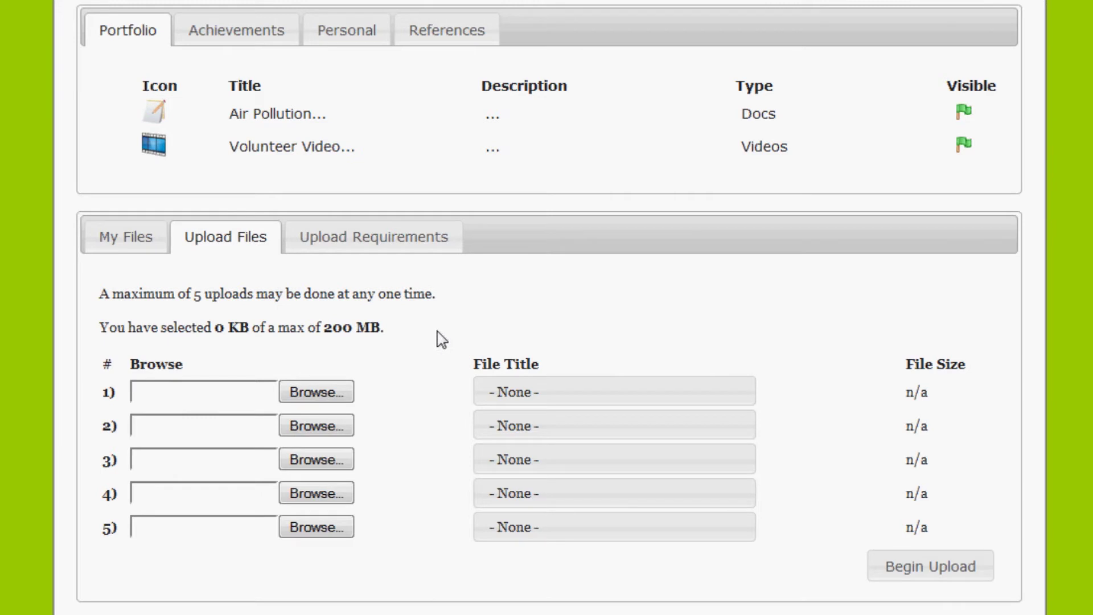
left_click(340, 398)
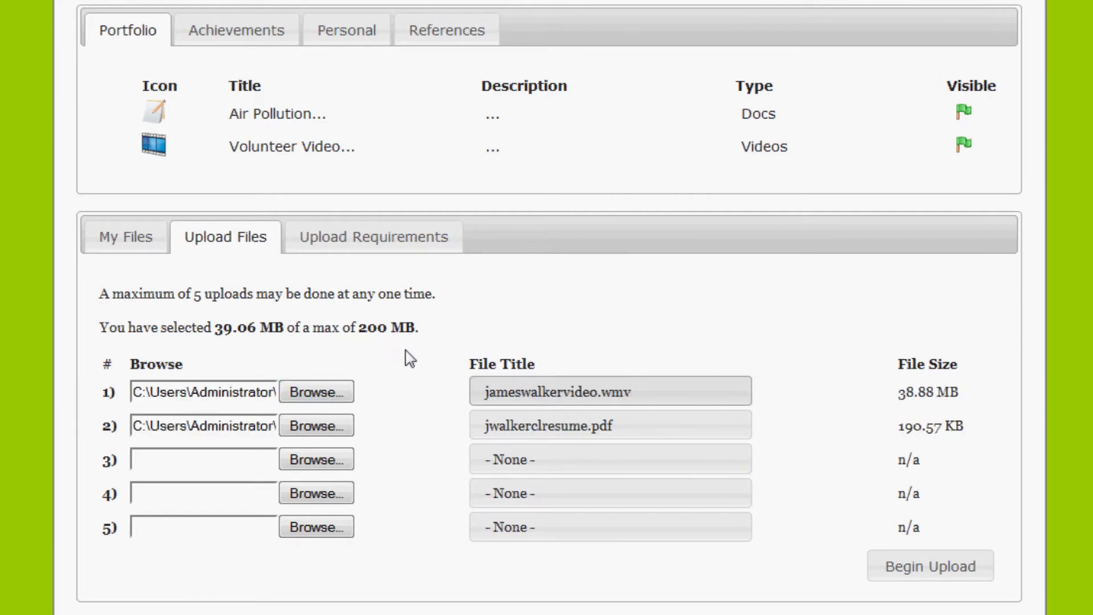
triple_click(666, 393)
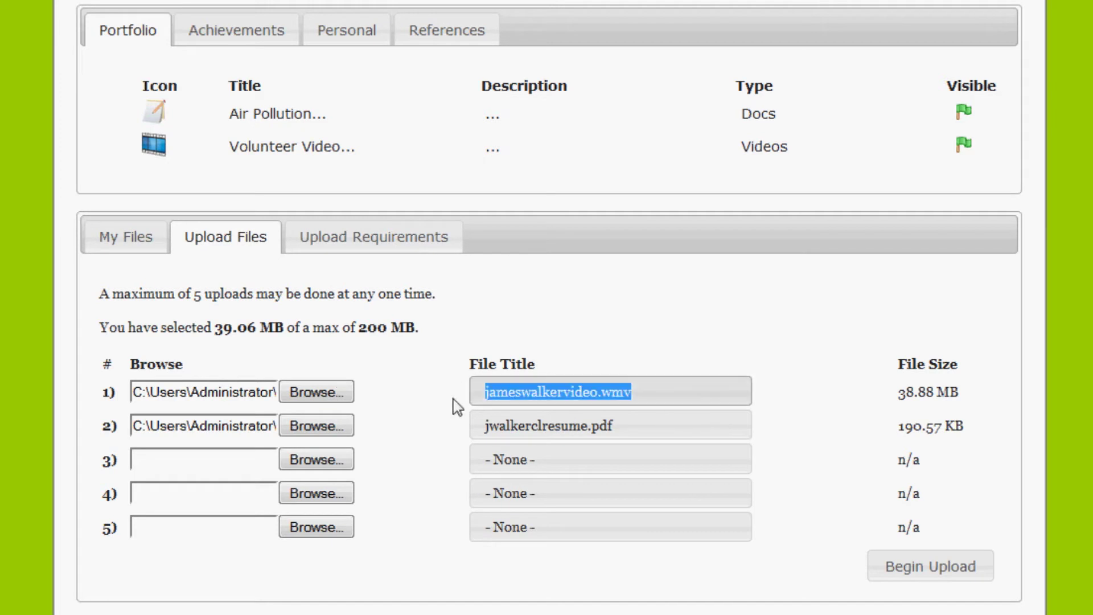
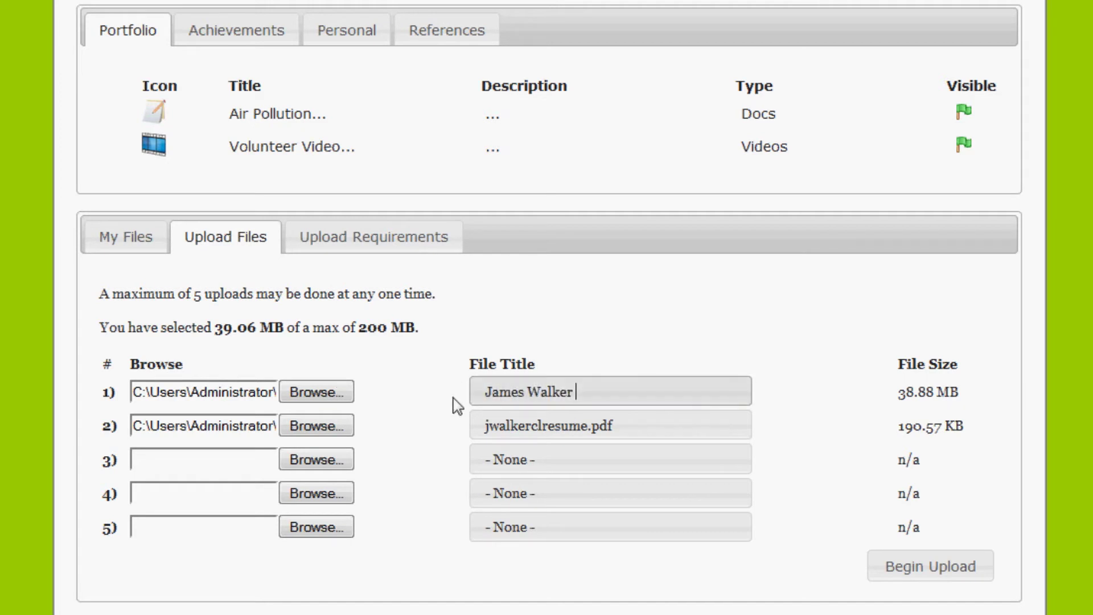
type("Video")
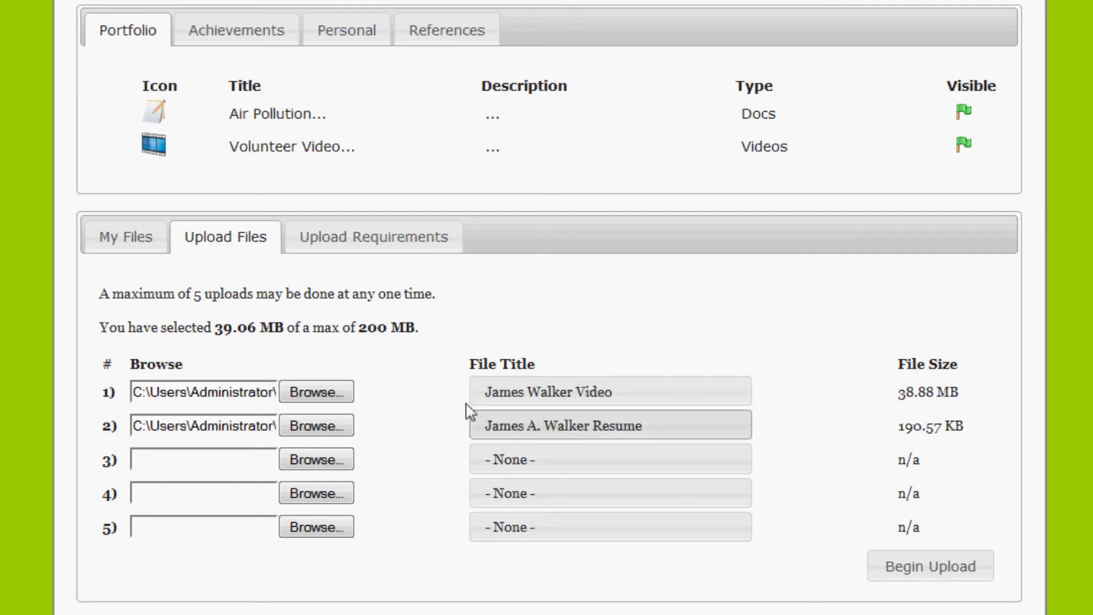
left_click(925, 566)
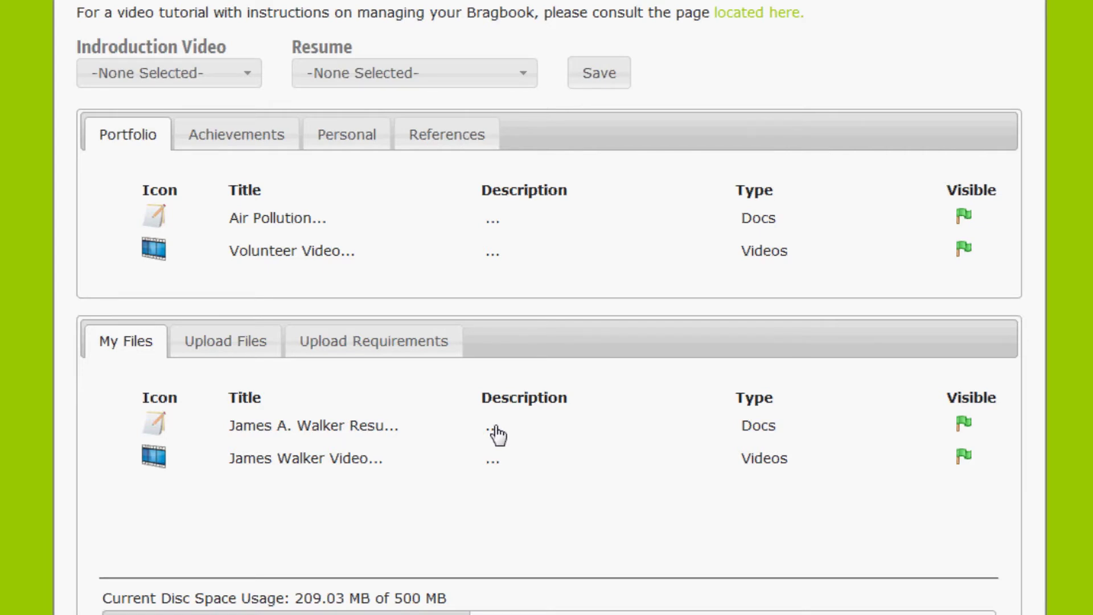
- Edit the resume file so its File Description matches its title, and save the change
left_click(495, 432)
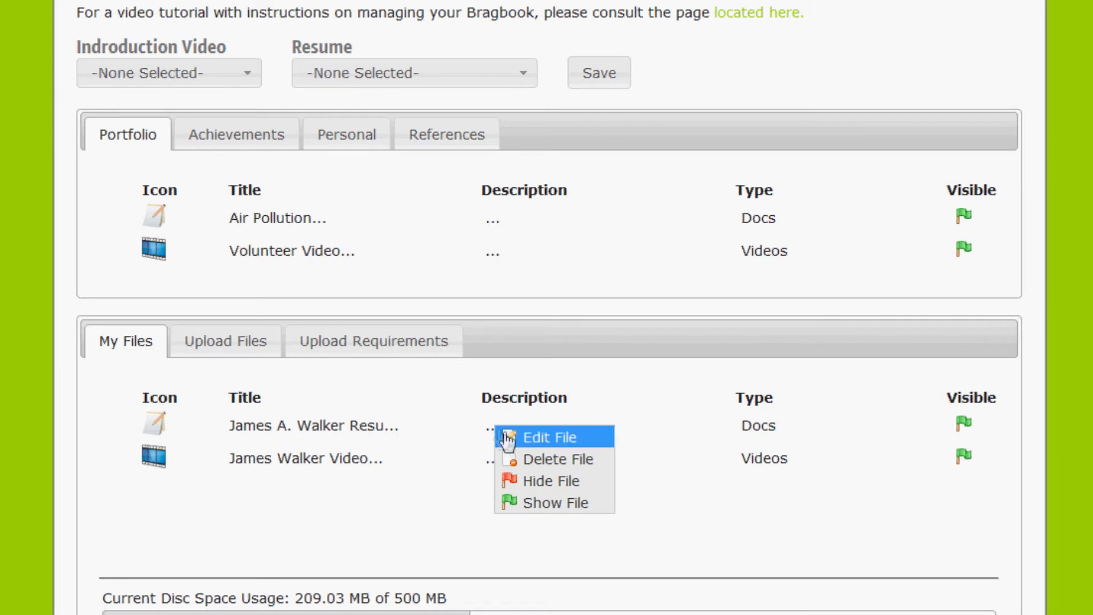
left_click(509, 437)
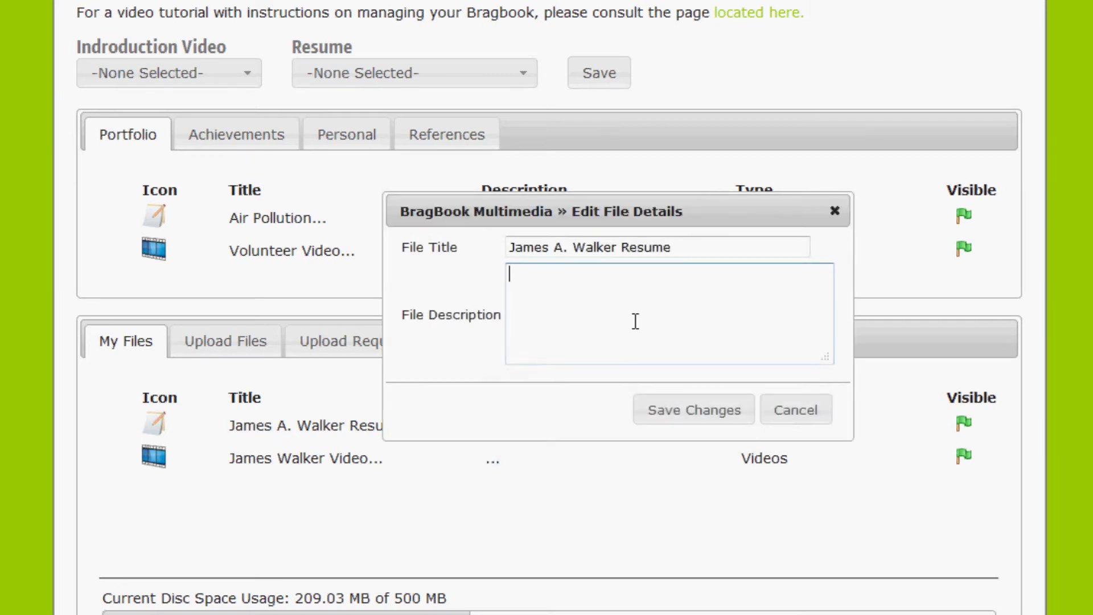
left_click(667, 410)
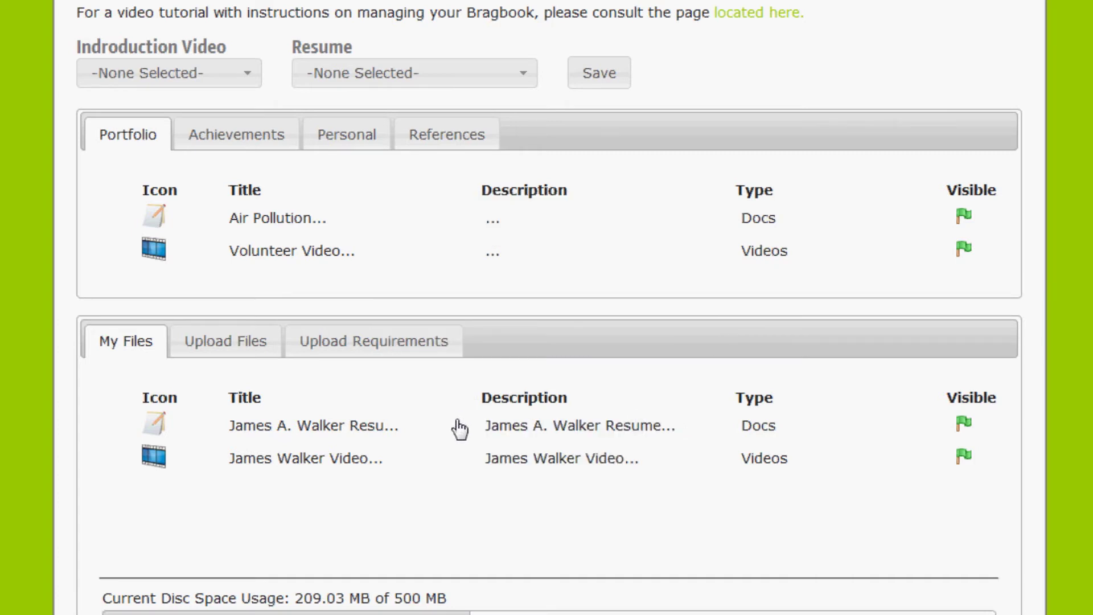
- Make the uploaded video the Introduction Video and the uploaded resume the Resume, save, and preview the page
left_click(251, 81)
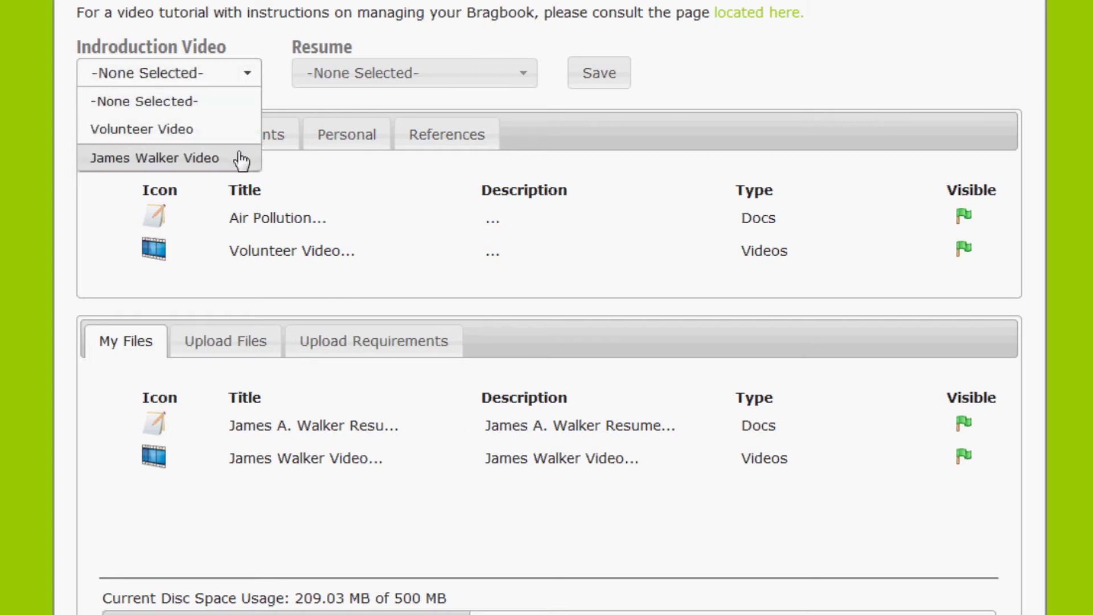
left_click(242, 160)
left_click(521, 80)
left_click(494, 215)
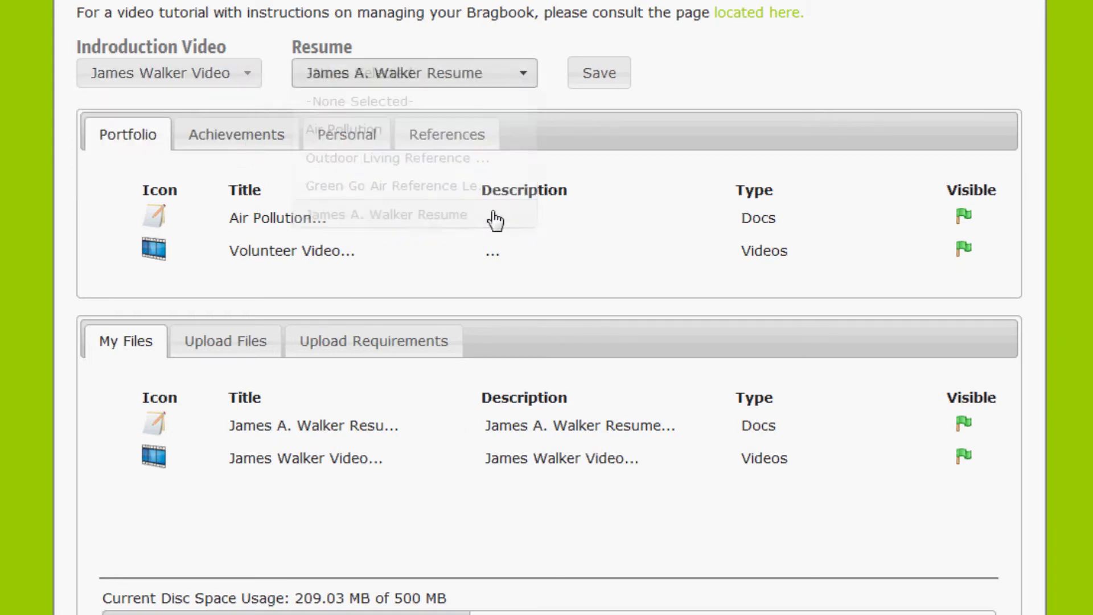
left_click(601, 79)
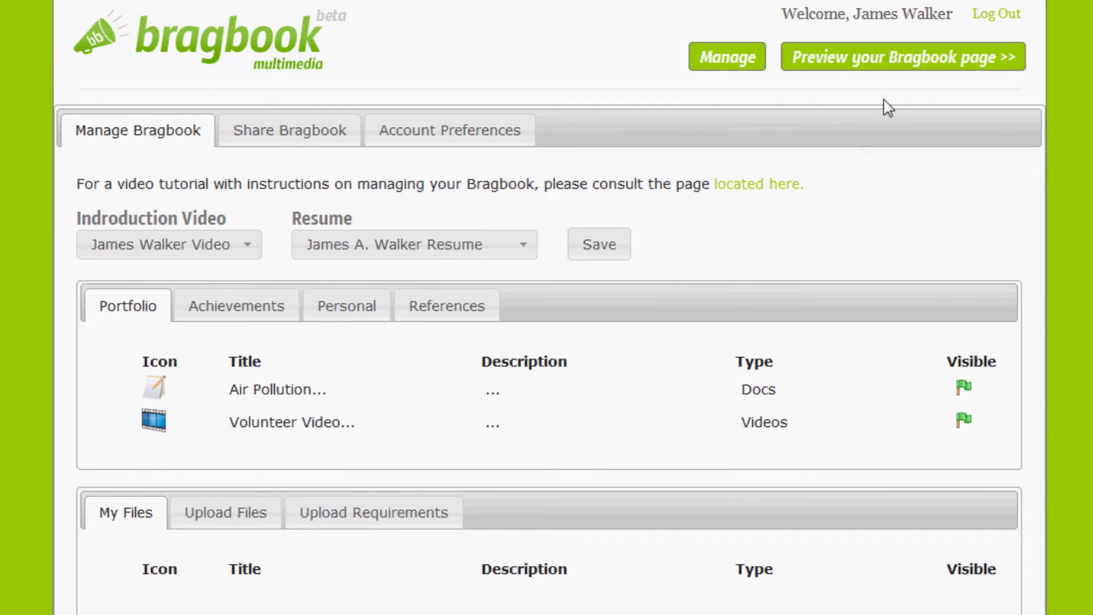
left_click(891, 69)
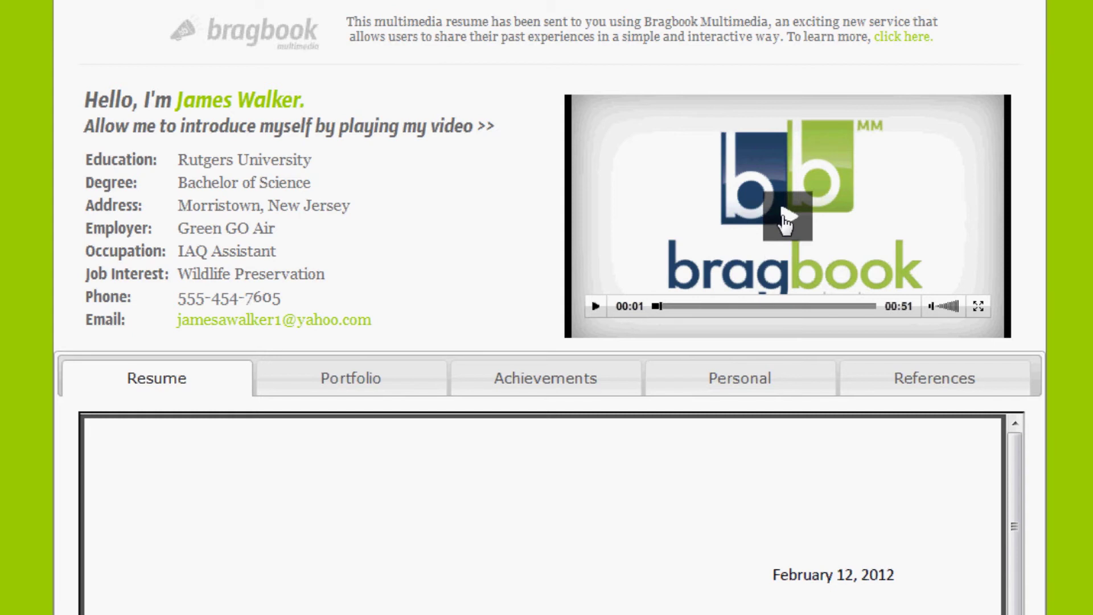
- Play the introduction video on the Bragbook preview page
left_click(785, 222)
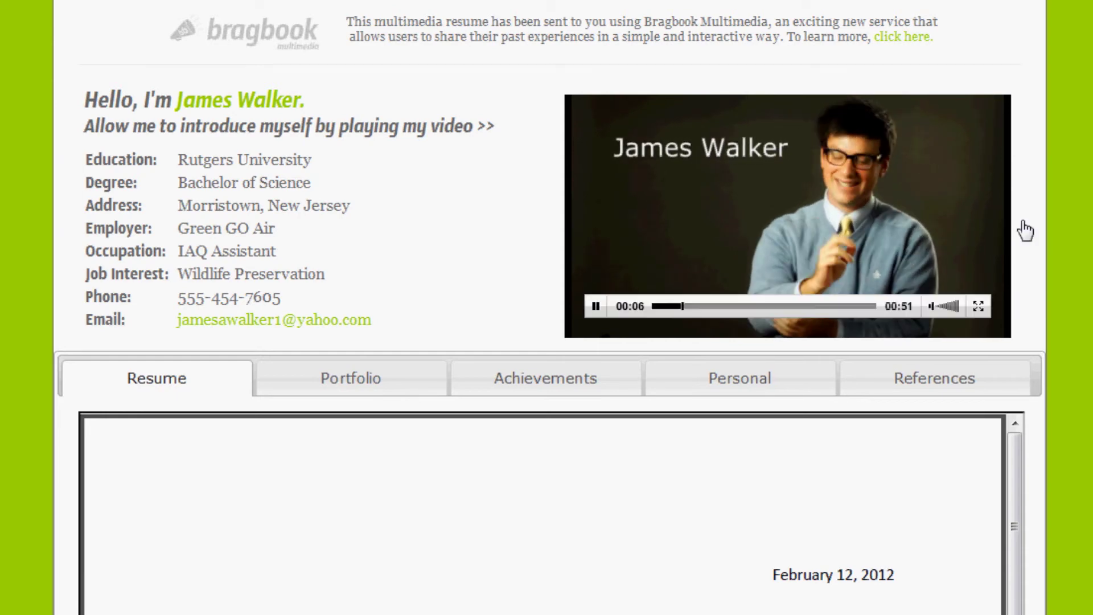
- Scroll through the resume letter, then show the preview's Portfolio section
scroll(1059, 205, "down", 5)
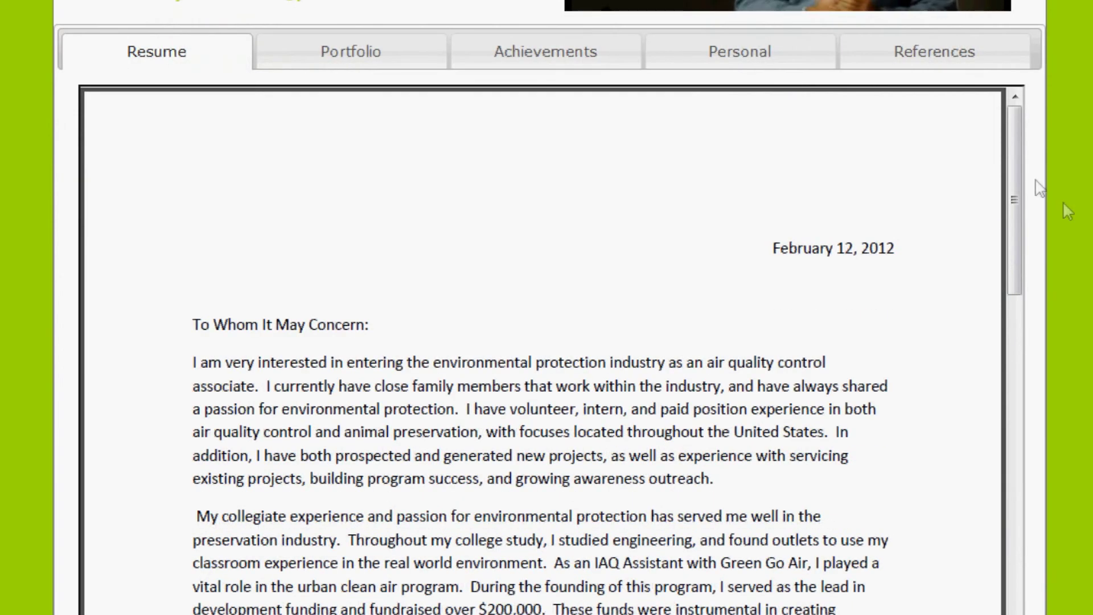
left_click_drag(1015, 185, 1030, 108)
left_click(359, 57)
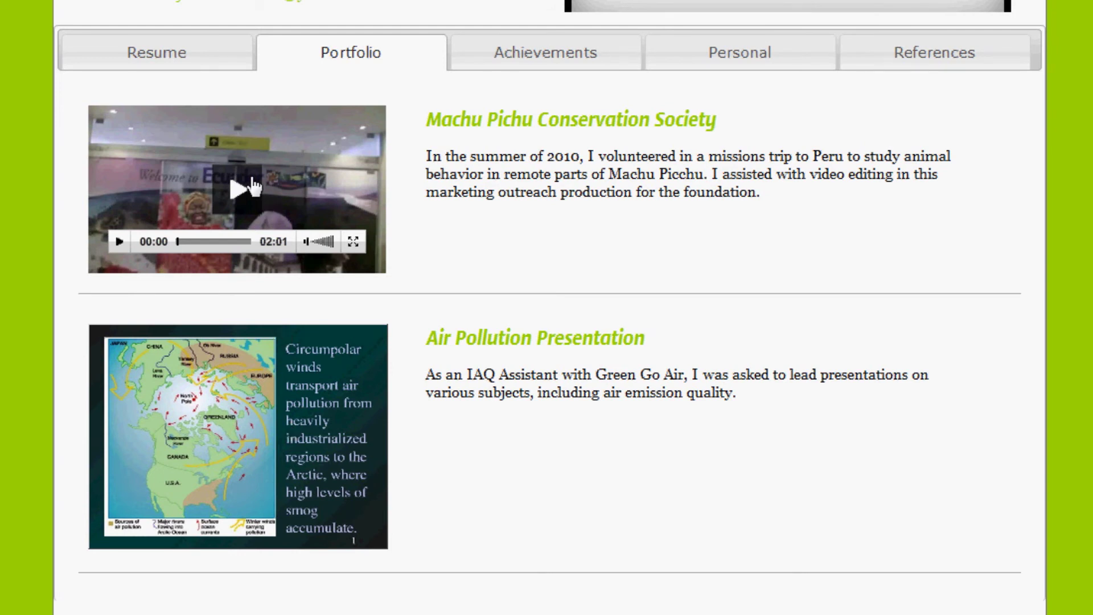
- Play the portfolio's volunteer video, then show the preview's Achievements section
left_click(252, 188)
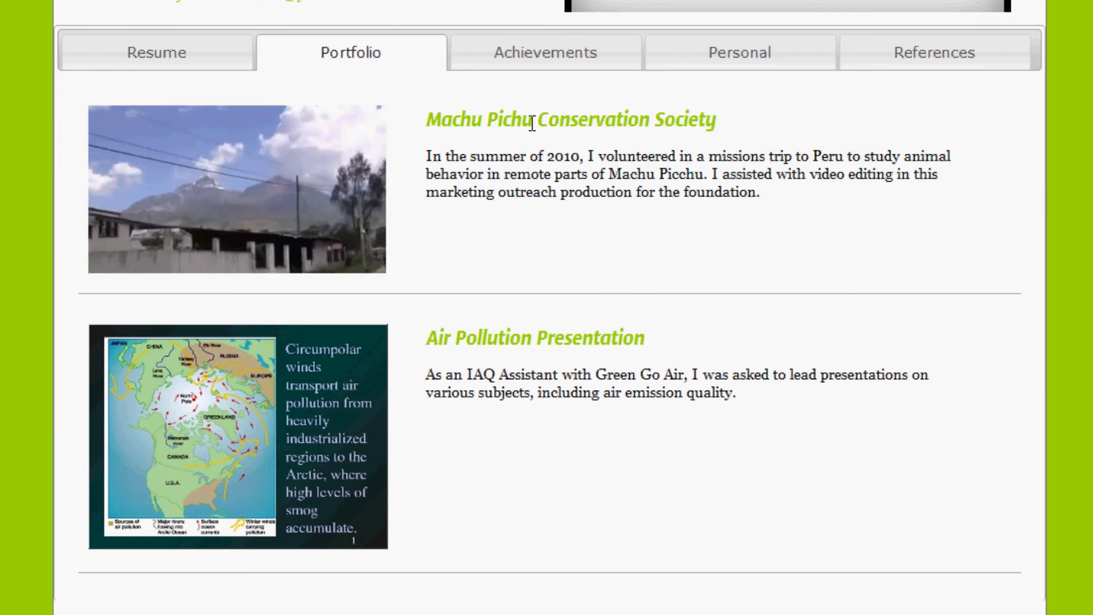
left_click(541, 68)
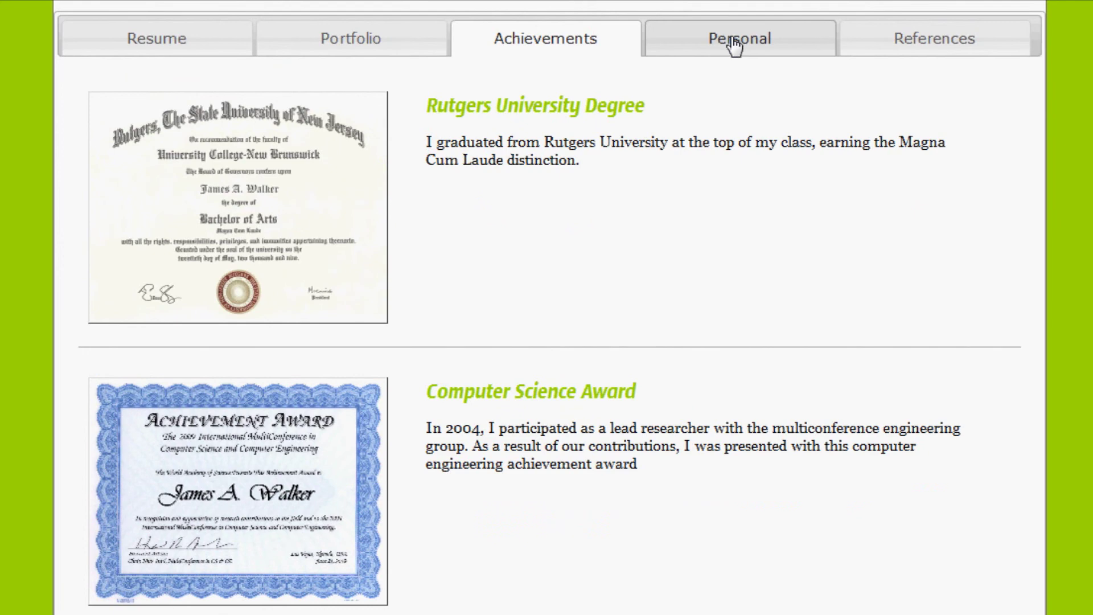
- View the preview's Personal tab, then References, listing the Green Go Air and Outdoor Living letters
left_click(734, 46)
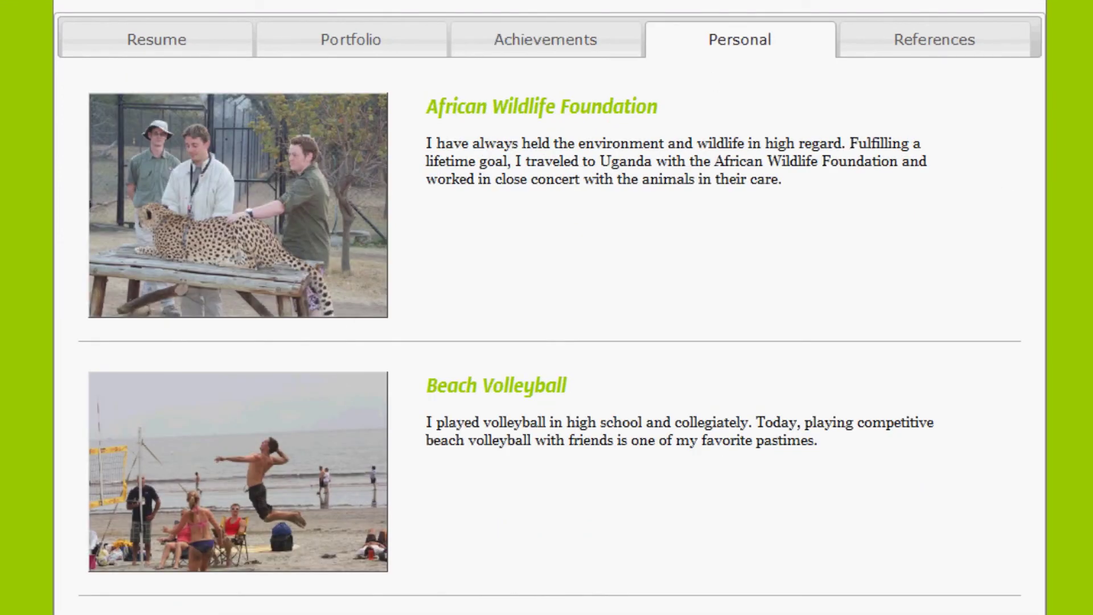
left_click(919, 44)
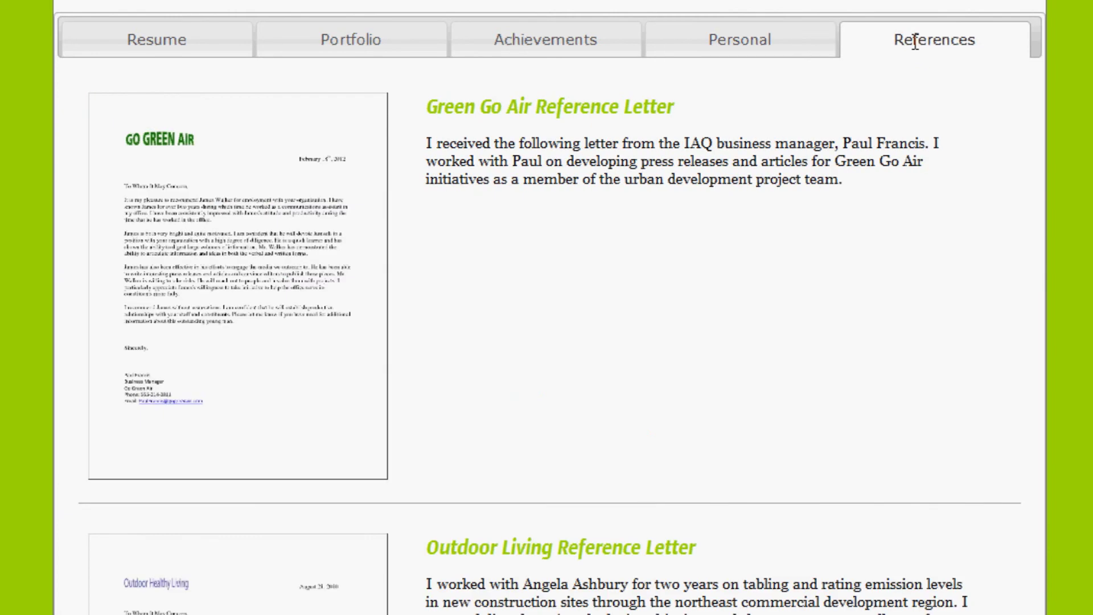